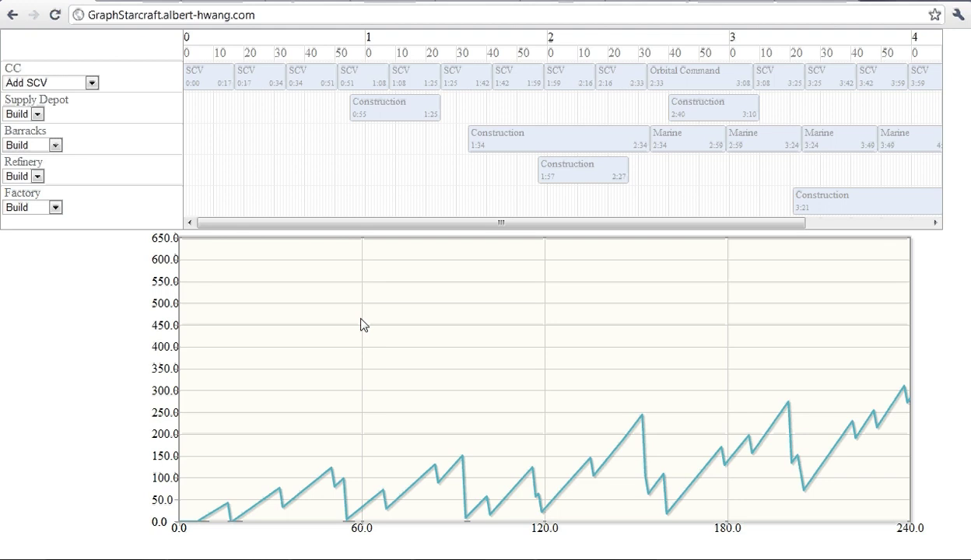
Step: Move the second Supply Depot construction to start at 2:46, the Refinery to 1:56 and the Factory to 3:24
double_click(111, 16)
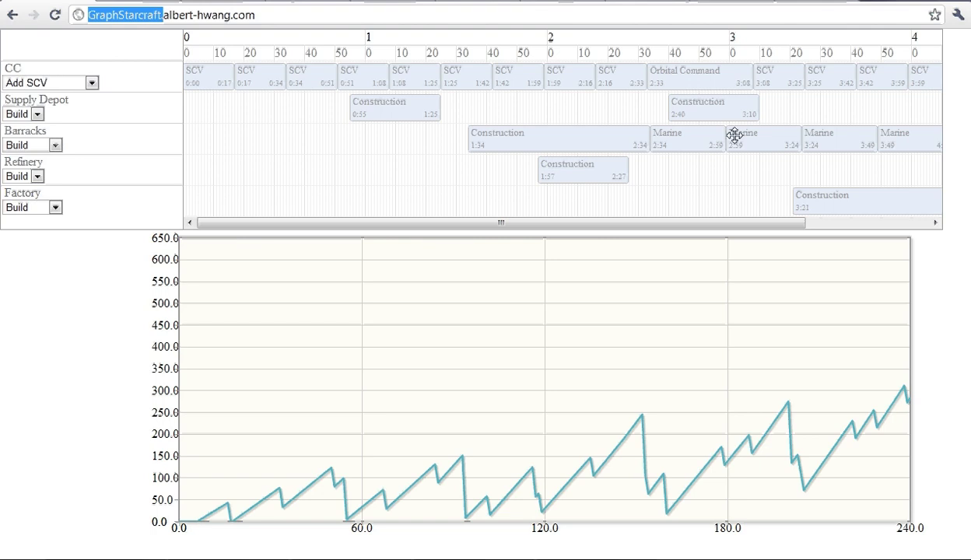
drag(728, 109, 746, 111)
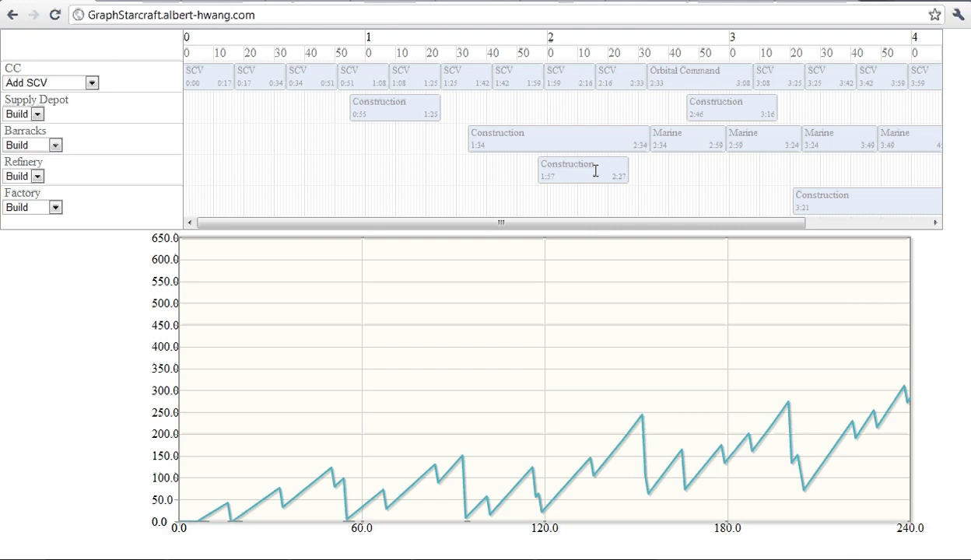
mouse_move(595, 170)
mouse_down()
mouse_move(623, 169)
mouse_move(593, 172)
mouse_up()
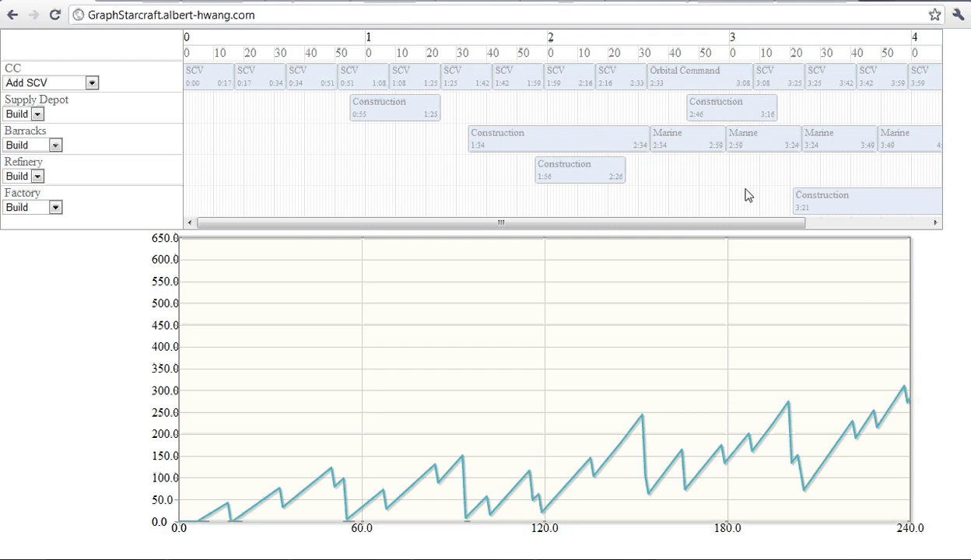
drag(804, 199, 796, 200)
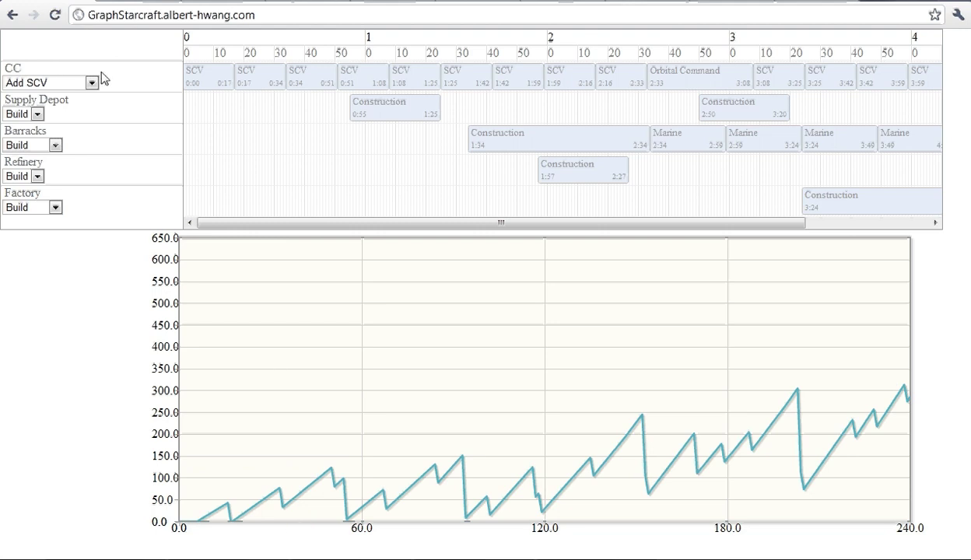
double_click(12, 68)
drag(11, 100, 61, 101)
double_click(59, 100)
double_click(11, 68)
Step: Move the second Supply Depot construction to start at 2:45 and the Refinery construction to start at 1:58
mouse_move(722, 101)
mouse_down()
mouse_move(764, 110)
mouse_move(698, 106)
mouse_move(727, 109)
mouse_up()
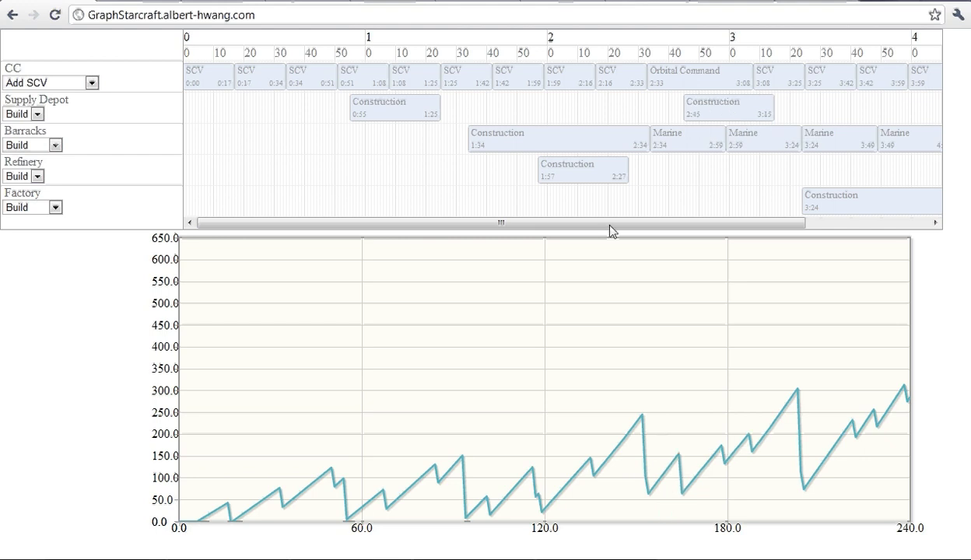
drag(611, 169, 573, 170)
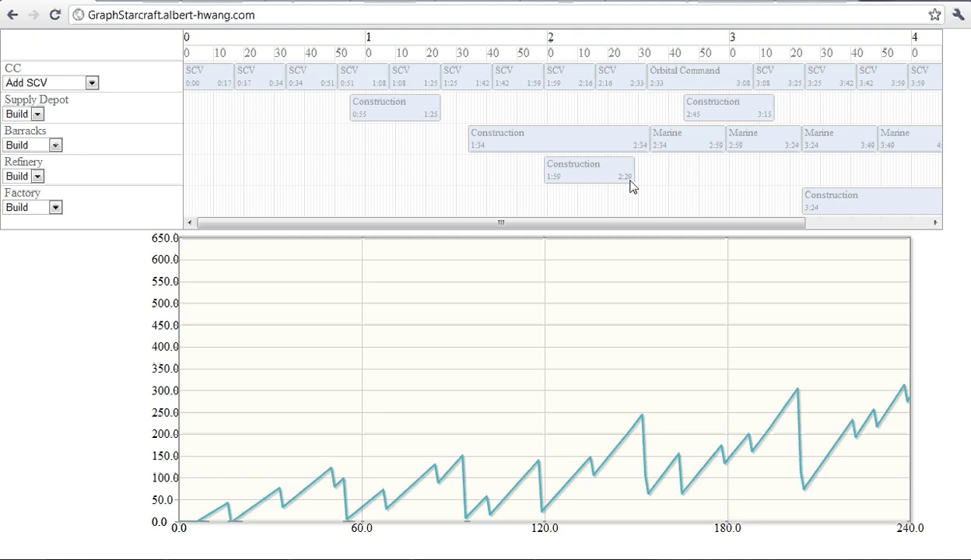
drag(631, 177, 604, 166)
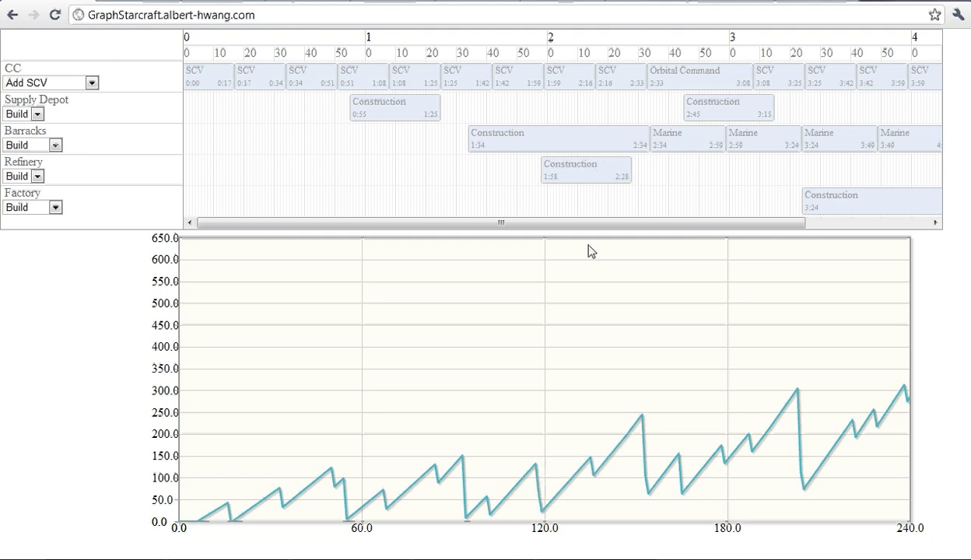
drag(688, 136, 677, 189)
drag(677, 141, 680, 139)
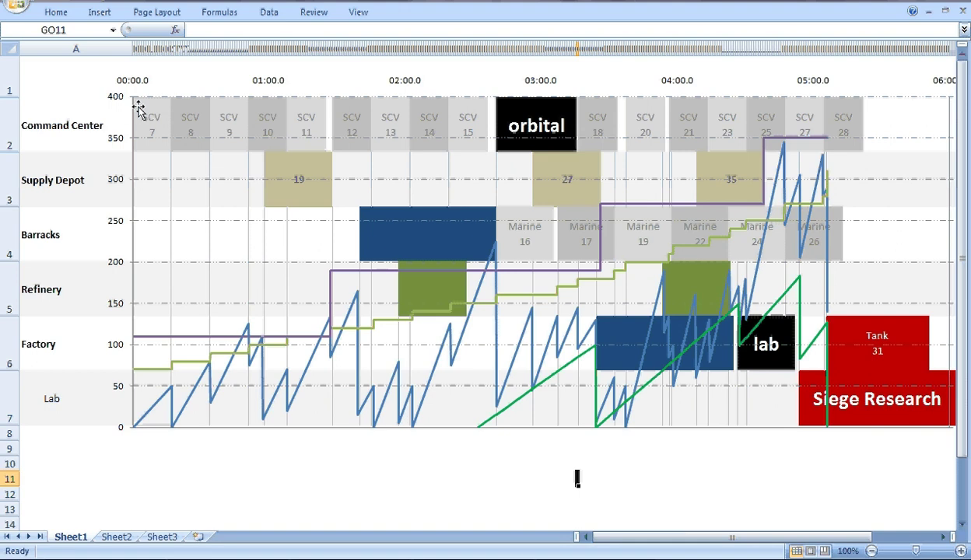
Step: Switch to the Excel build-order workbook and examine the time, minerals, gas and supply data on Sheet2
click(116, 537)
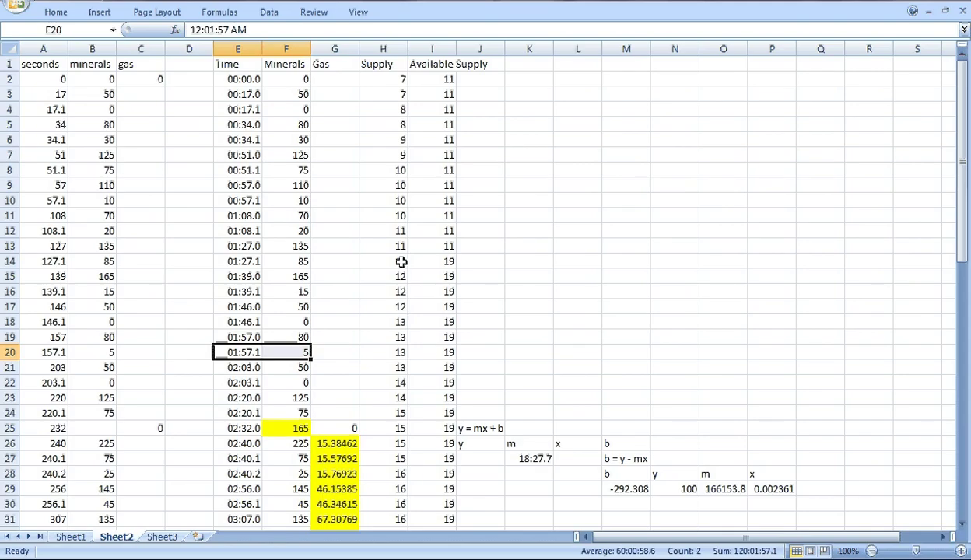
scroll(396, 263, down, 4)
scroll(396, 263, down, 14)
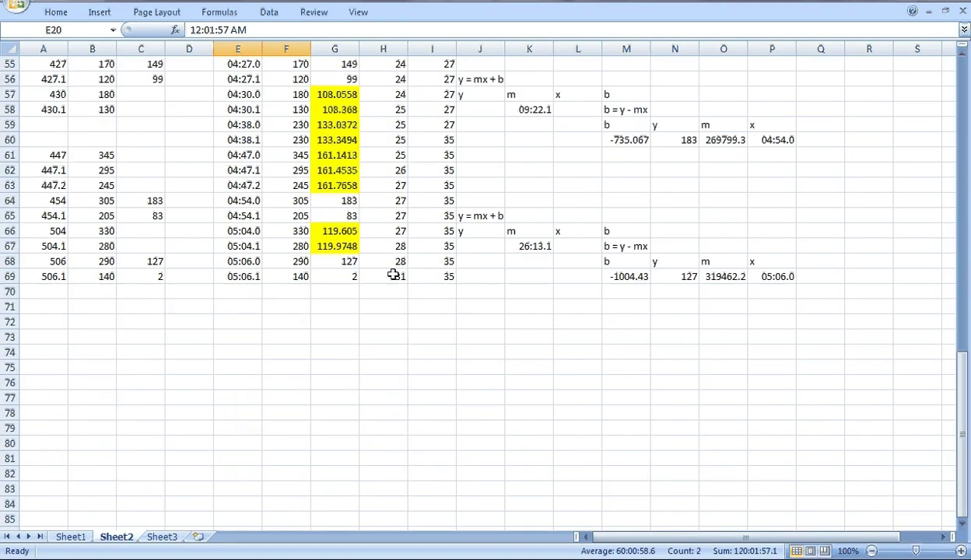
scroll(395, 278, up, 7)
scroll(396, 278, up, 11)
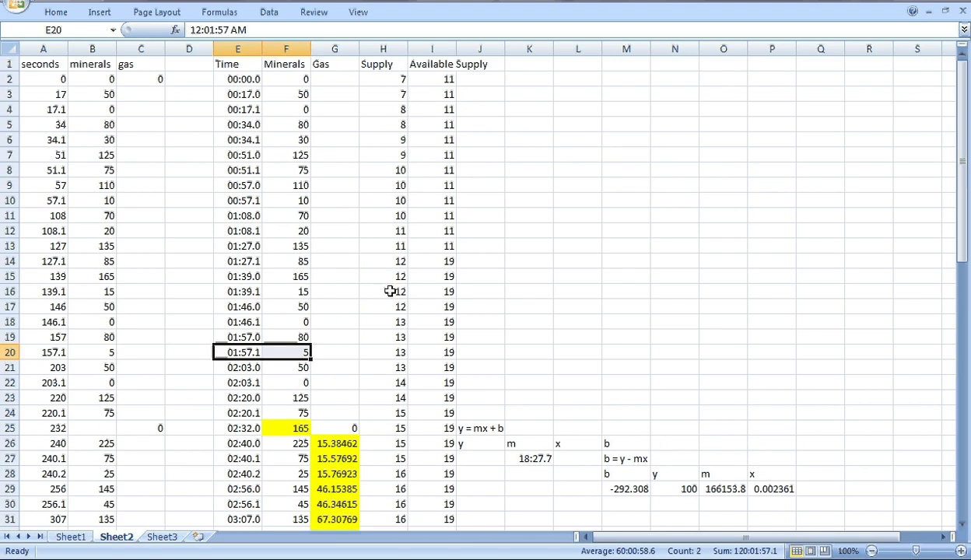
scroll(386, 322, down, 1)
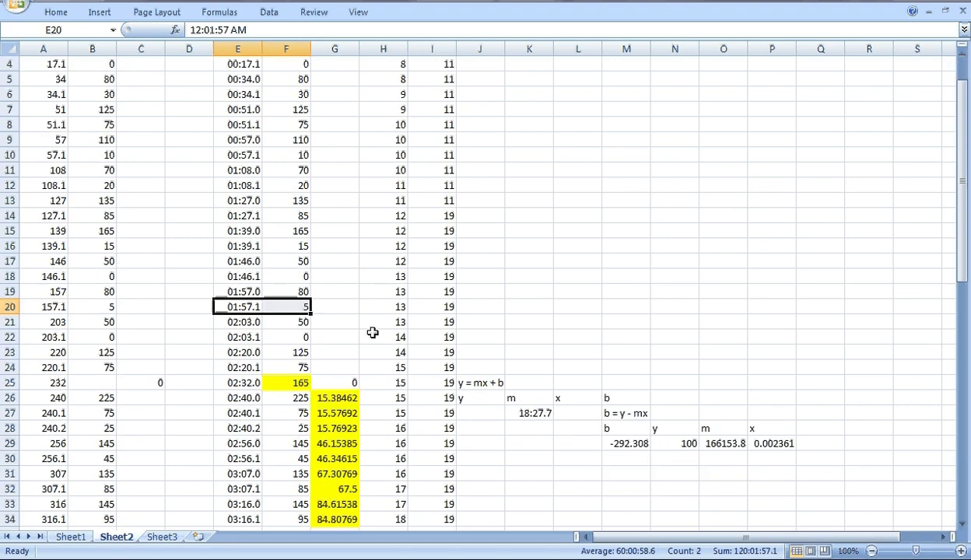
scroll(373, 332, down, 4)
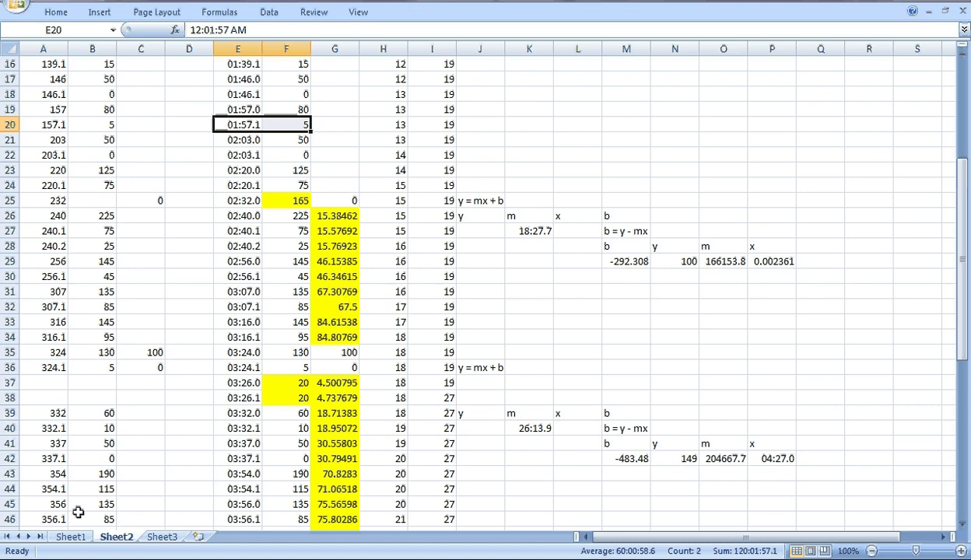
Step: Examine the build-order chart on Sheet1, including its end near 06:00 and the legend of its lines
click(70, 537)
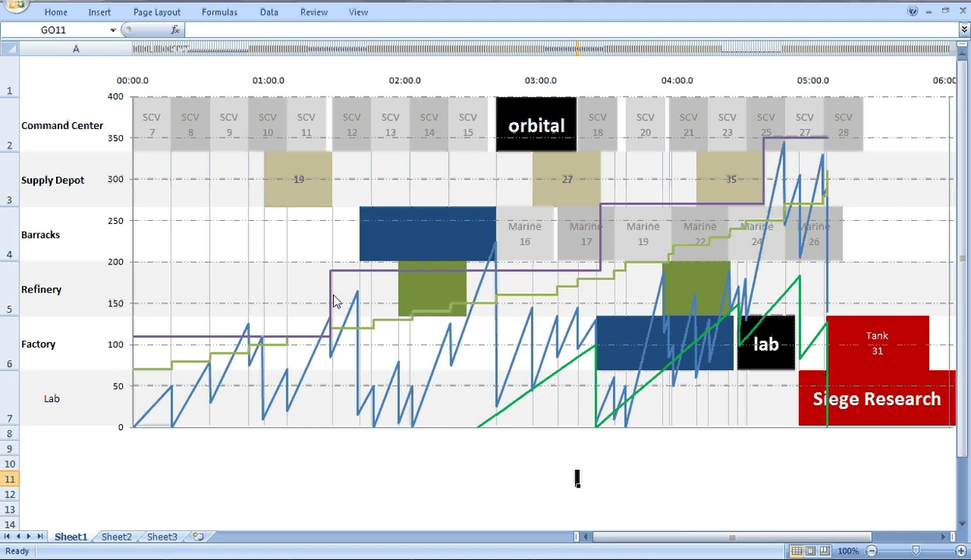
drag(625, 537, 680, 544)
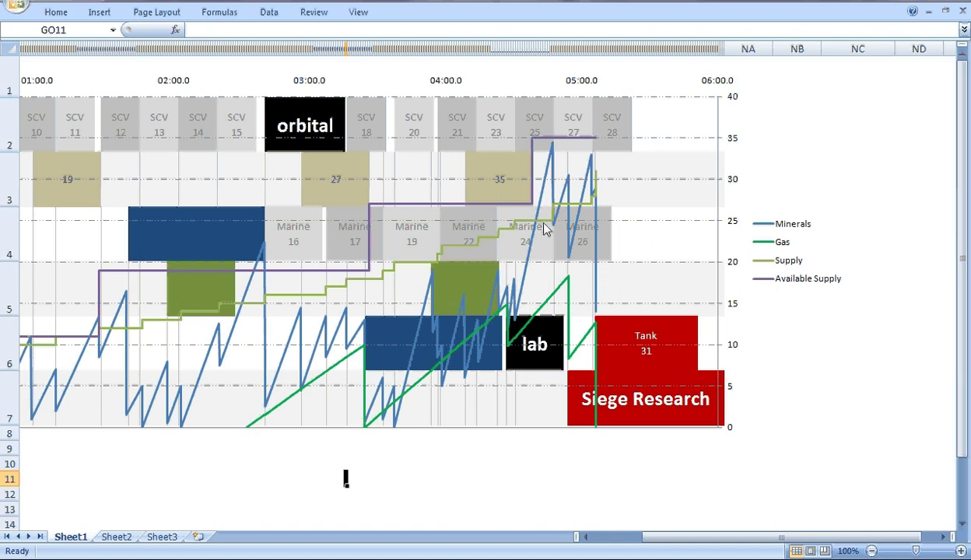
drag(775, 538, 723, 538)
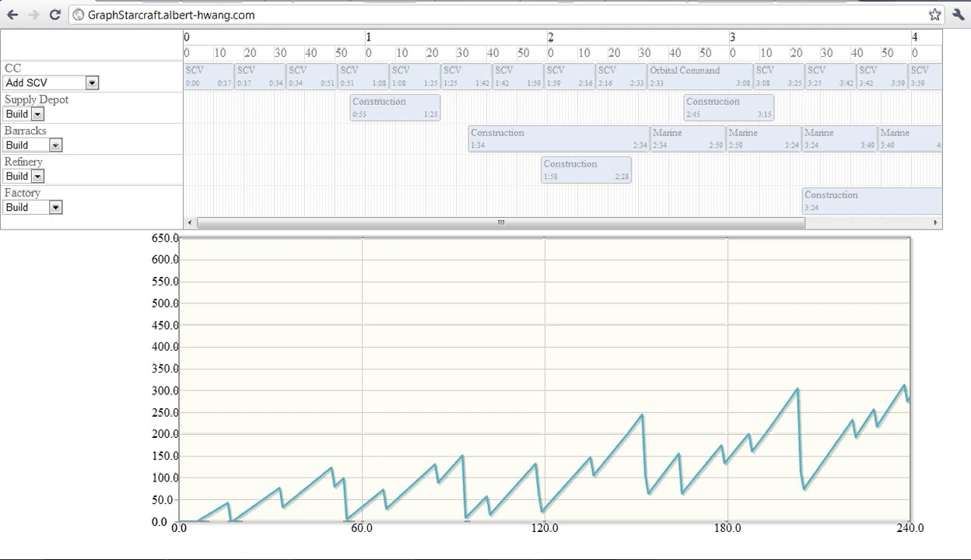
Step: Set the CC row's production option to Orbital Command in the GraphStarcraft web page
click(67, 83)
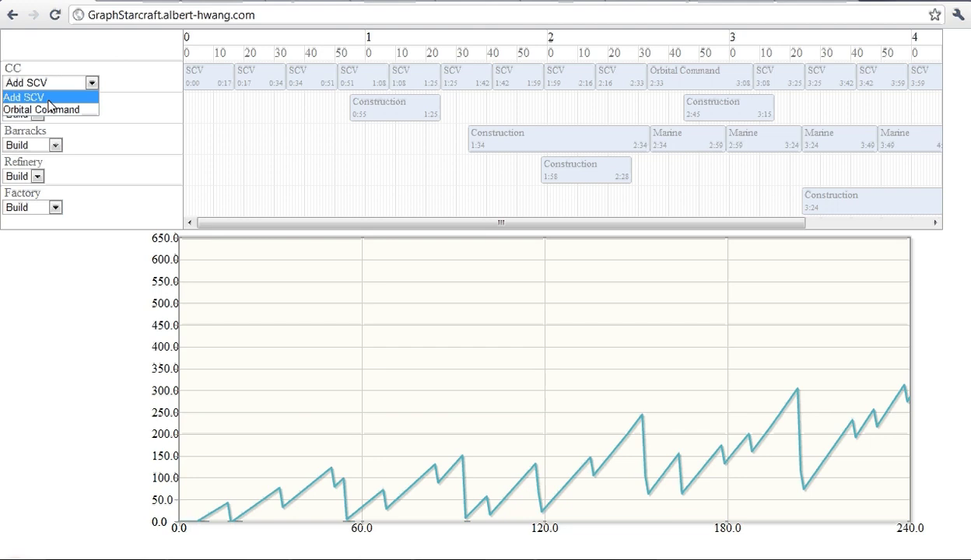
click(48, 101)
click(92, 82)
click(46, 110)
Step: Try the Tech Lab and Reactor options for the Barracks row and settle on Marine
click(45, 145)
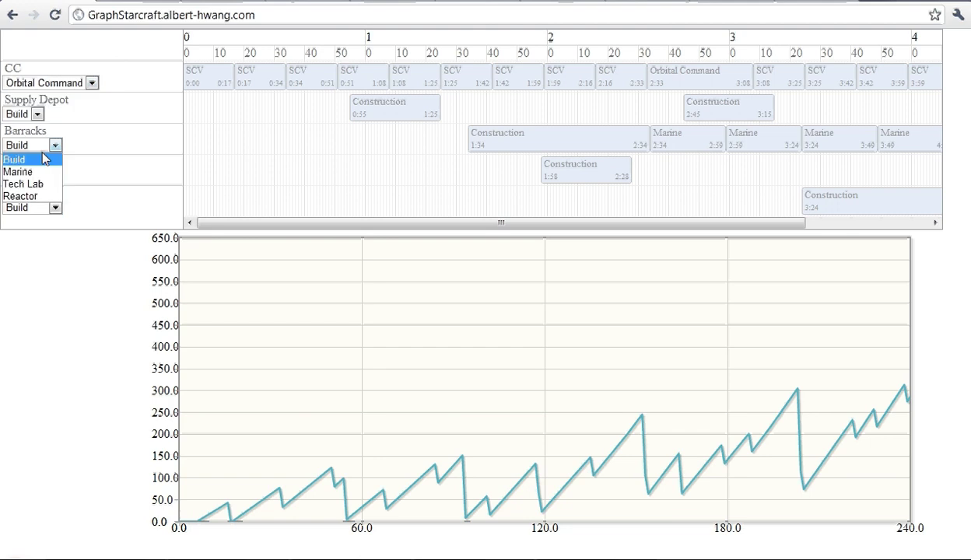
click(24, 184)
click(54, 145)
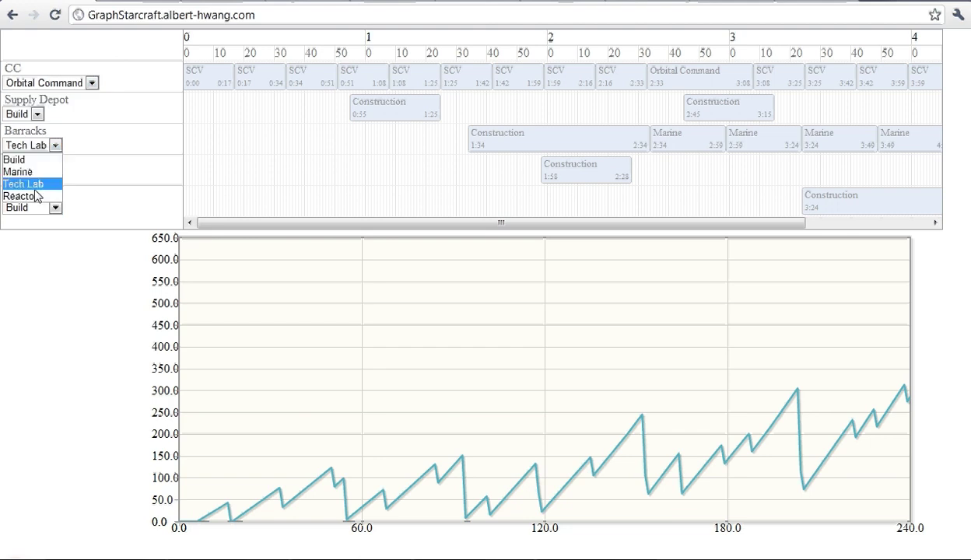
click(36, 195)
click(45, 145)
click(35, 169)
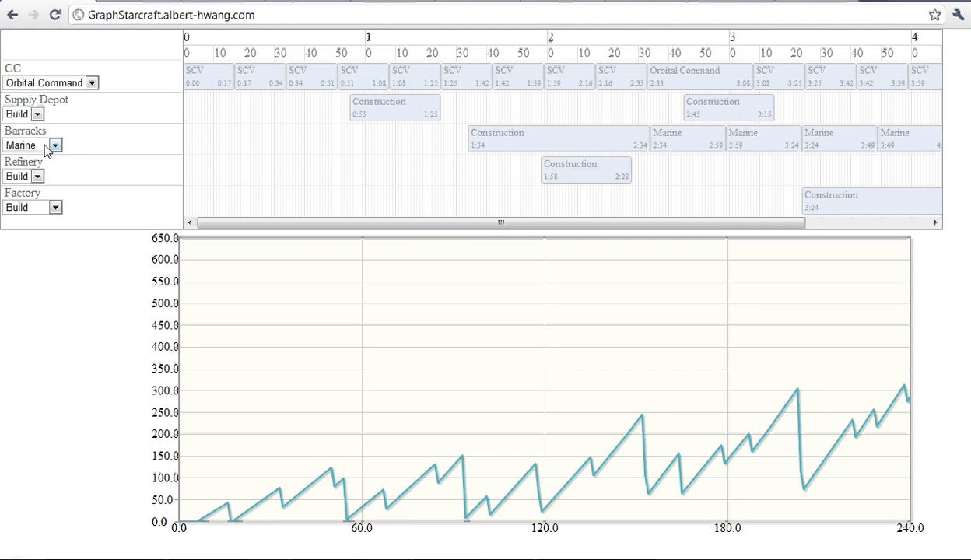
click(47, 146)
click(37, 167)
Step: View the jqPlot site and read the Team Liquid thread on mineral collection rates, including its analysis section
click(459, 4)
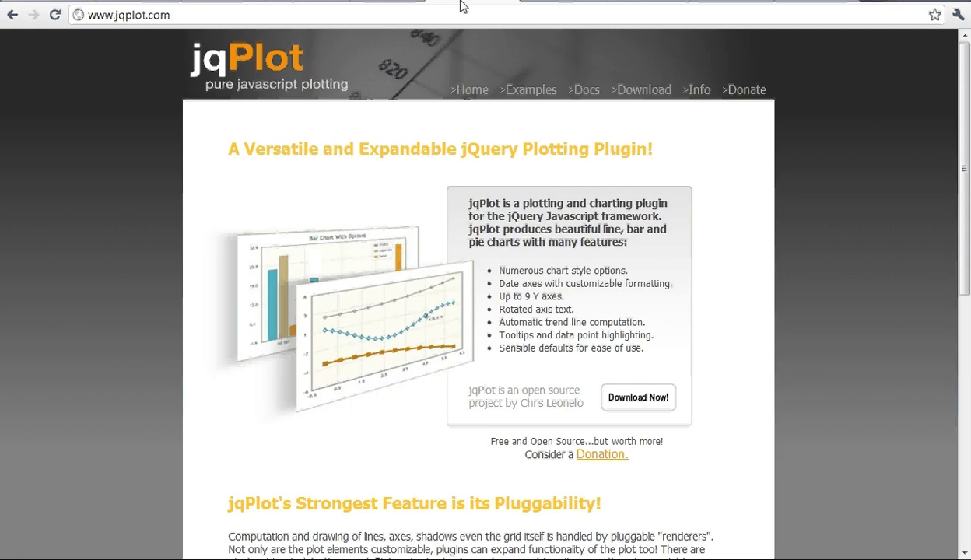
key(ctrl+Tab)
key(ctrl+Tab)
key(ctrl+shift+Tab)
scroll(473, 106, up, 8)
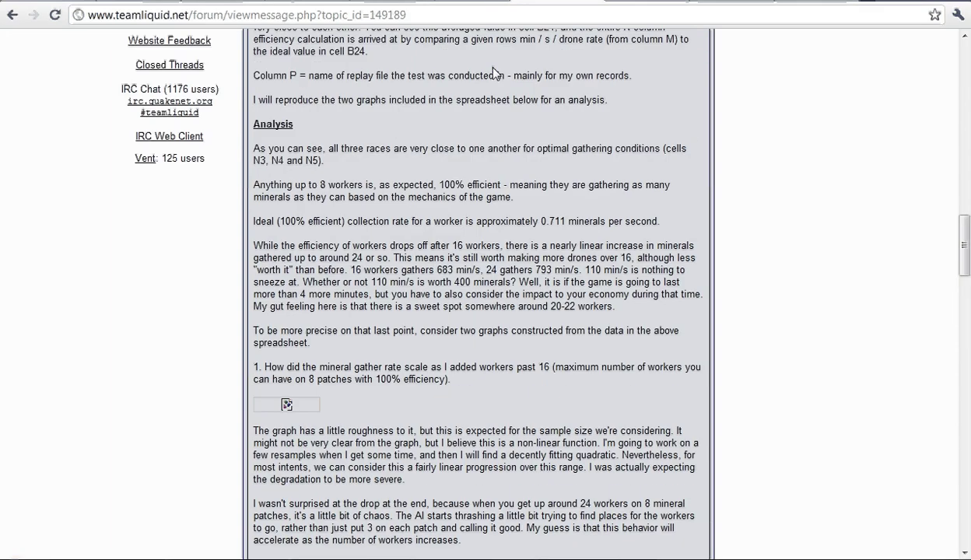
scroll(472, 107, up, 8)
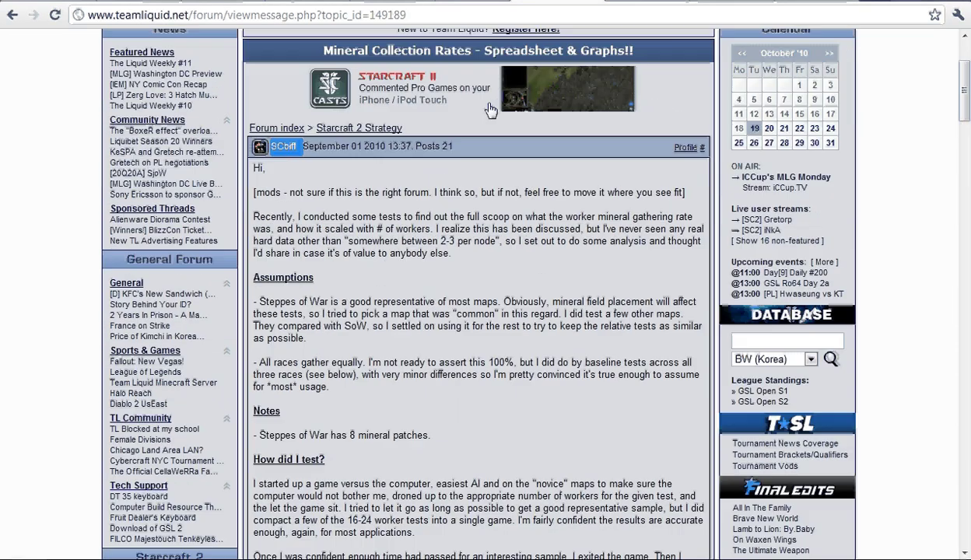
scroll(430, 288, down, 1)
scroll(430, 287, down, 15)
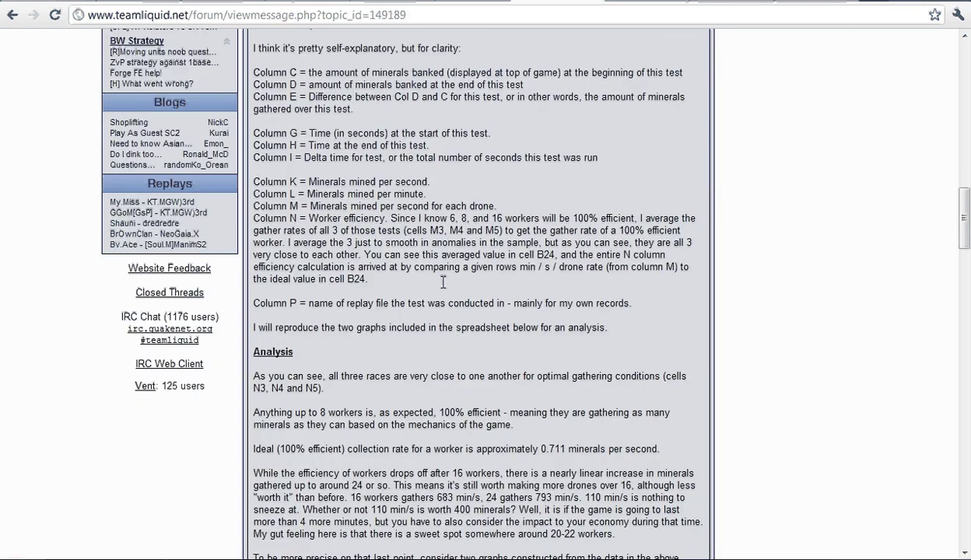
Step: Examine the SC gather rates spreadsheet's figures for 18 to 24 workers, minerals per minute and both charts
key(ctrl+Tab)
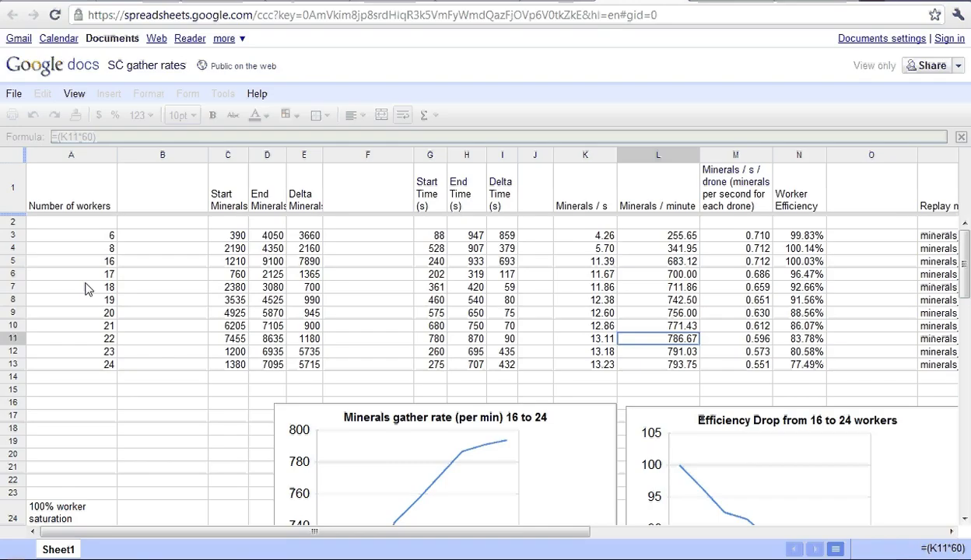
drag(86, 286, 950, 313)
drag(969, 403, 756, 386)
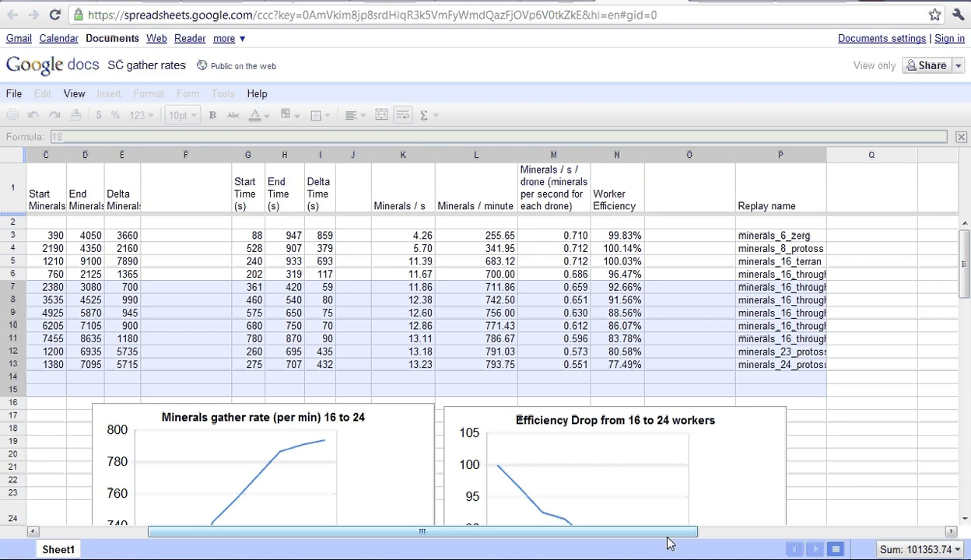
scroll(397, 412, left, 2)
scroll(358, 428, down, 4)
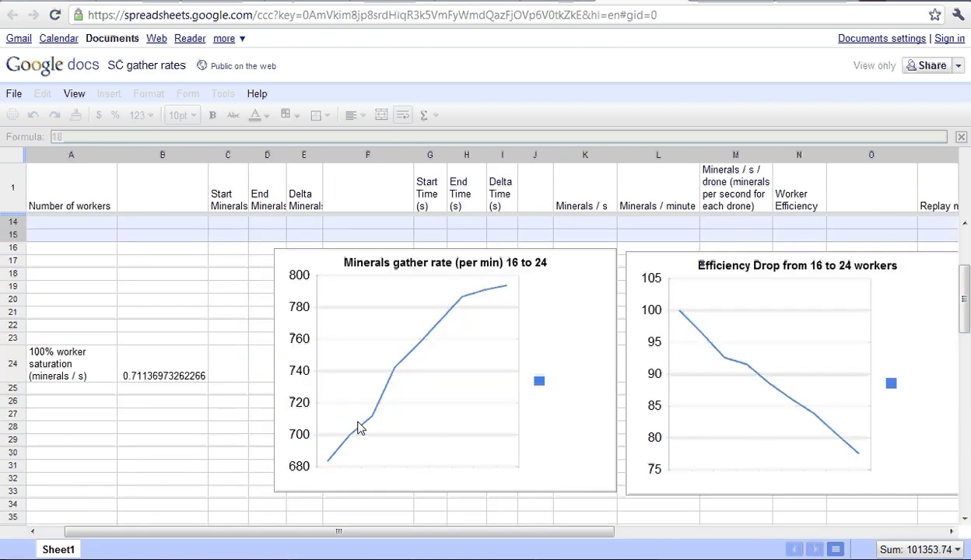
scroll(440, 501, up, 4)
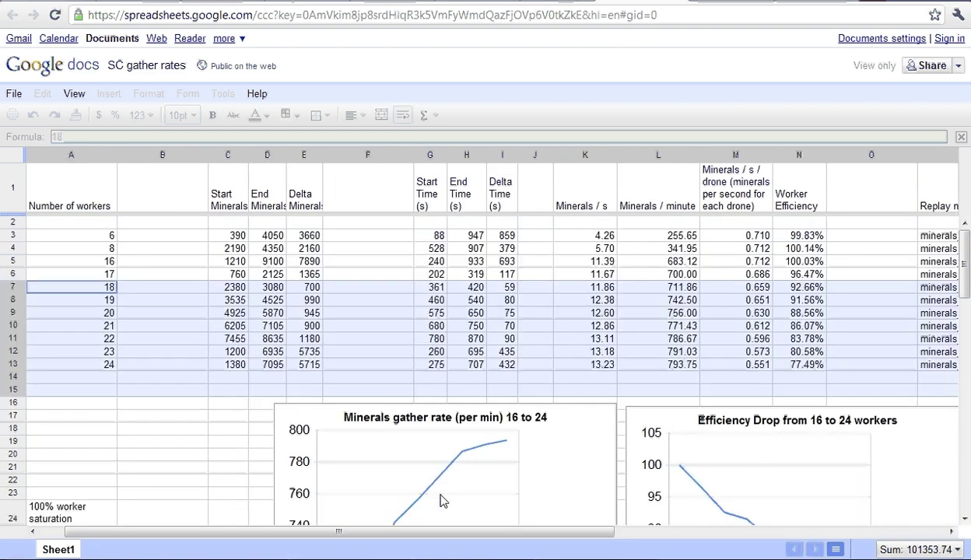
click(163, 300)
click(665, 274)
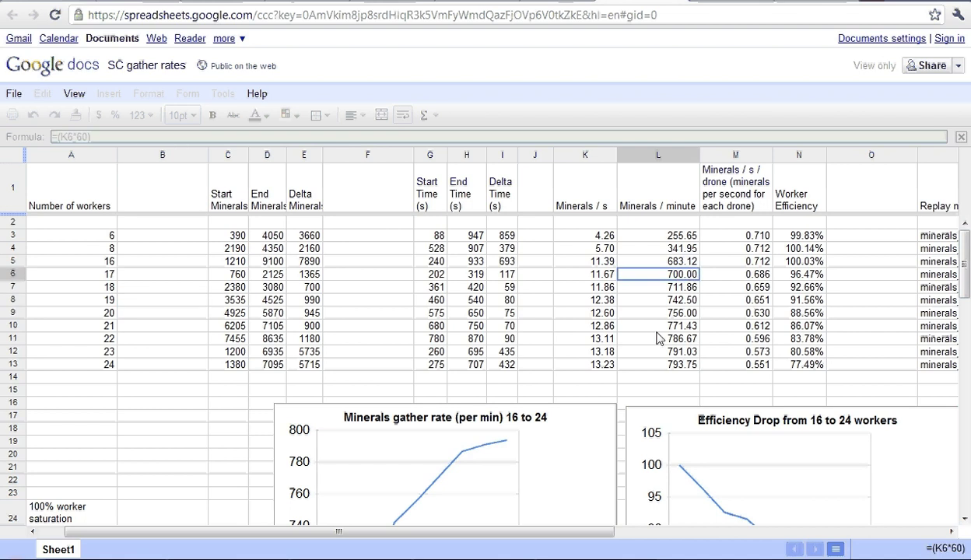
scroll(661, 336, down, 5)
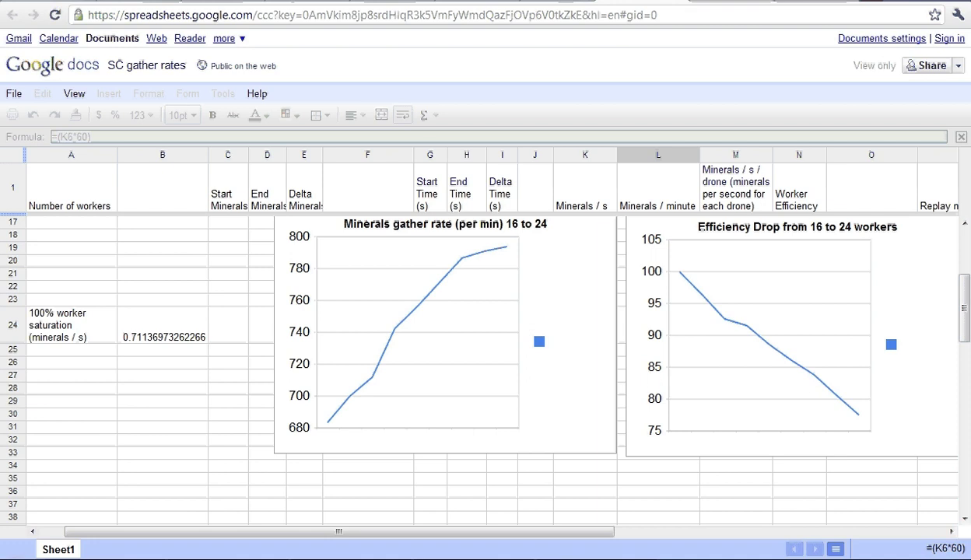
Step: Read the Team Liquid mining theory thread, focusing on the income rate for three SCVs on one mineral patch
key(ctrl+Tab)
scroll(621, 427, up, 15)
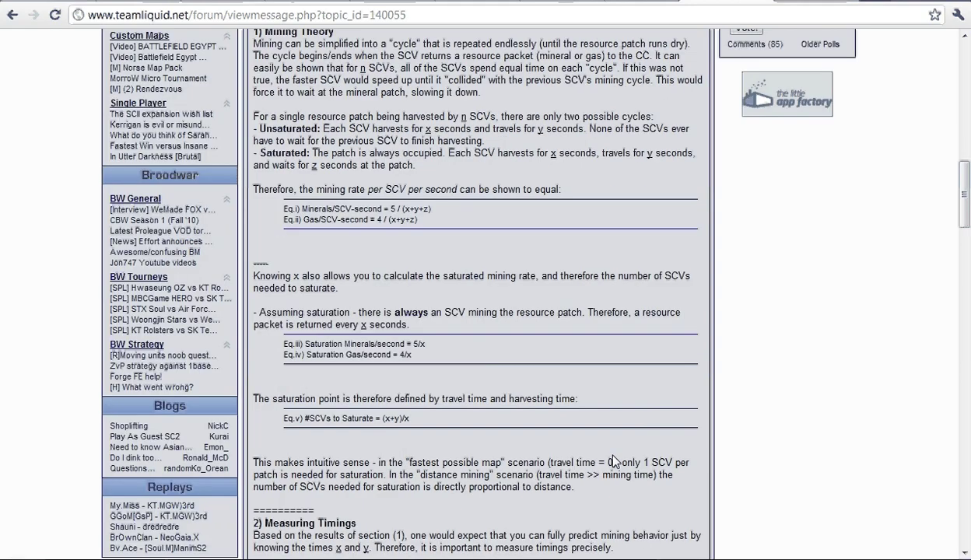
scroll(290, 249, up, 10)
scroll(570, 477, down, 20)
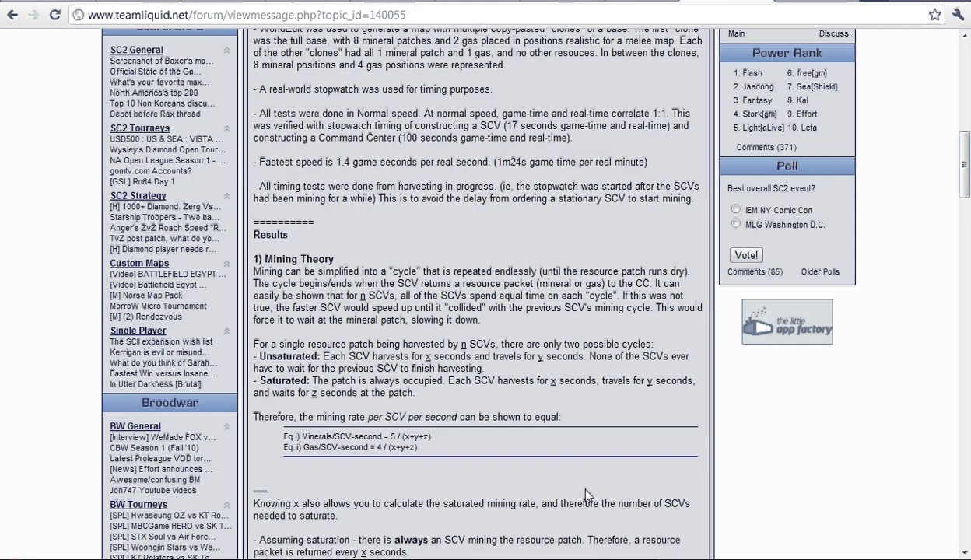
drag(260, 213, 495, 213)
click(517, 214)
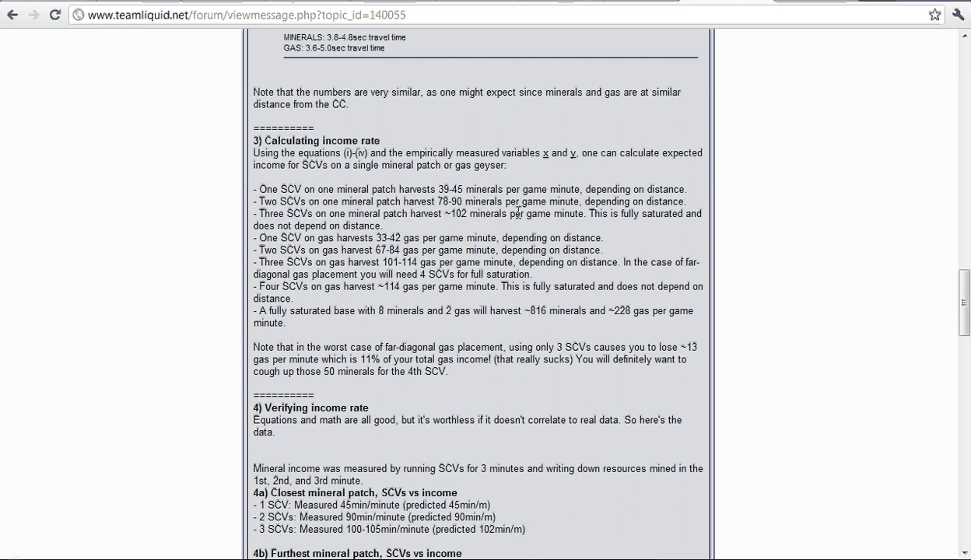
drag(348, 213, 576, 214)
Step: Revisit the mineral collection rates thread and return to the GraphStarcraft build-order timeline
key(ctrl+Tab)
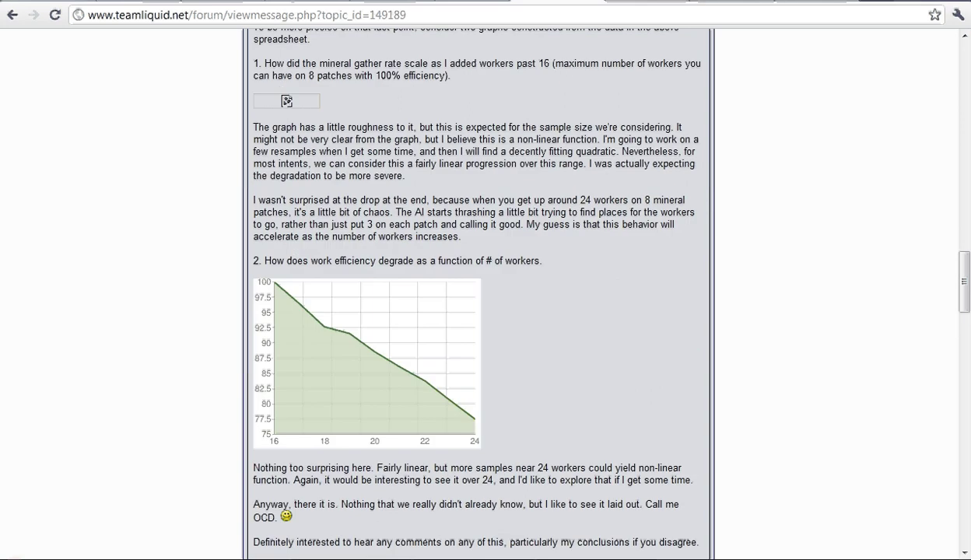
key(ctrl+shift+Tab)
key(ctrl+Tab)
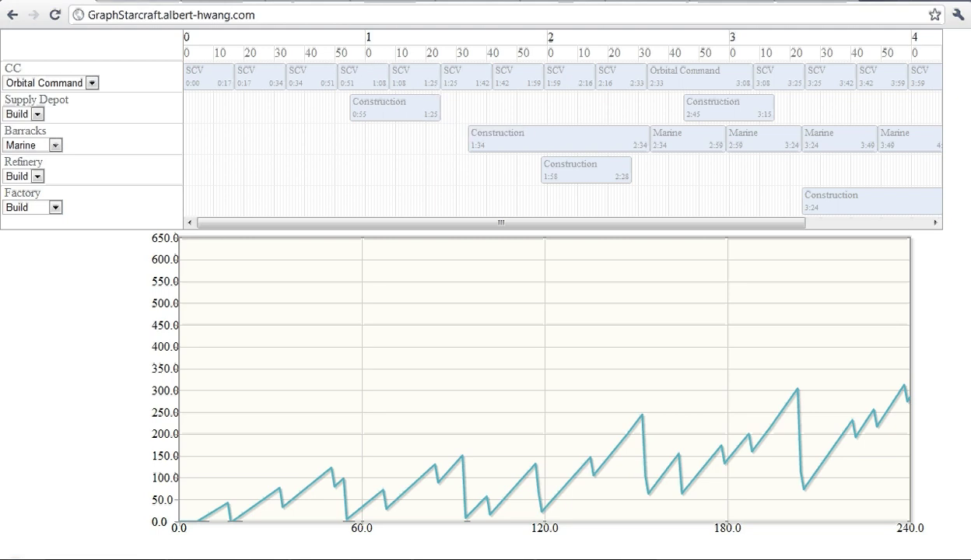
Step: View the StarCraft II Protoss base screenshot and return to the GraphStarcraft build-order timeline
click(155, 1)
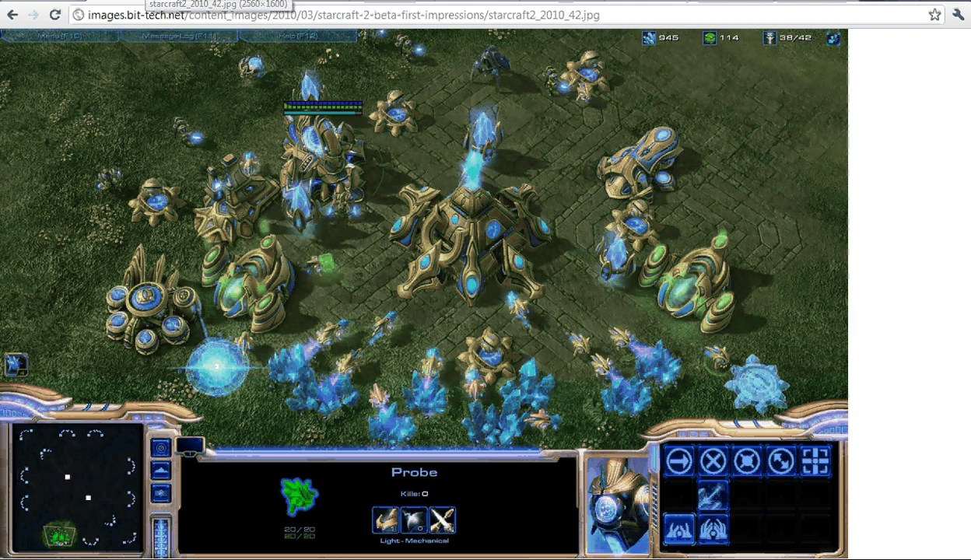
click(77, 1)
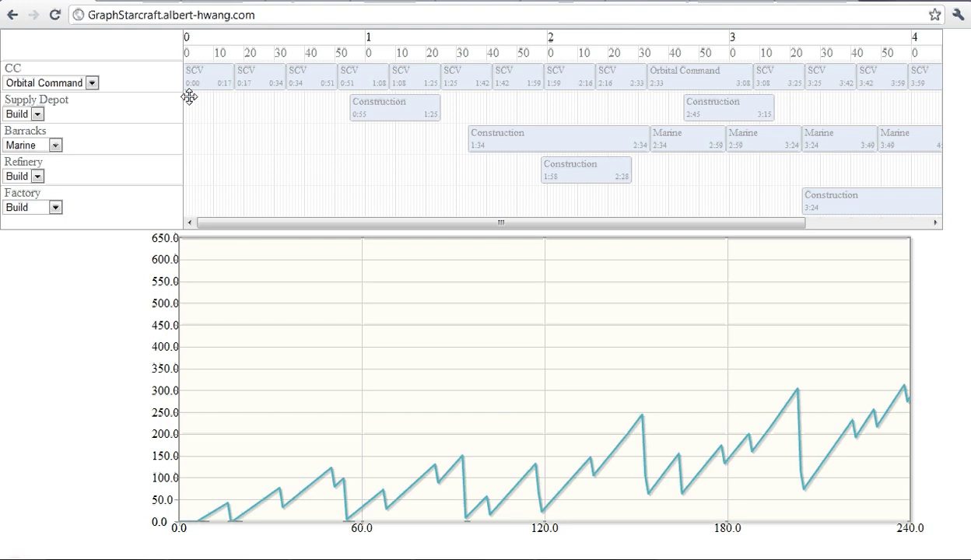
Step: View the local jquery.ganttView example and the thegrubbsian blog post introducing the plugin, ending on the example chart
click(414, 2)
click(257, 2)
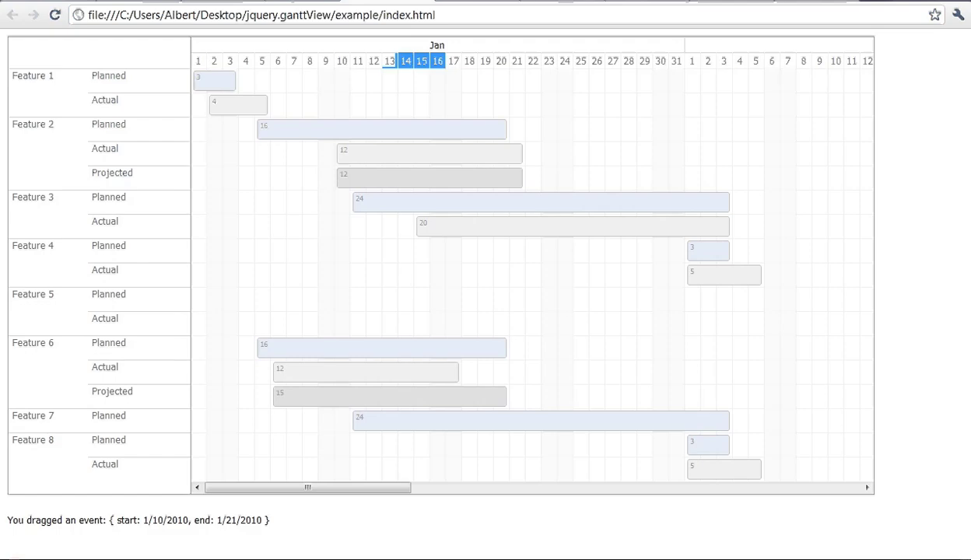
click(331, 3)
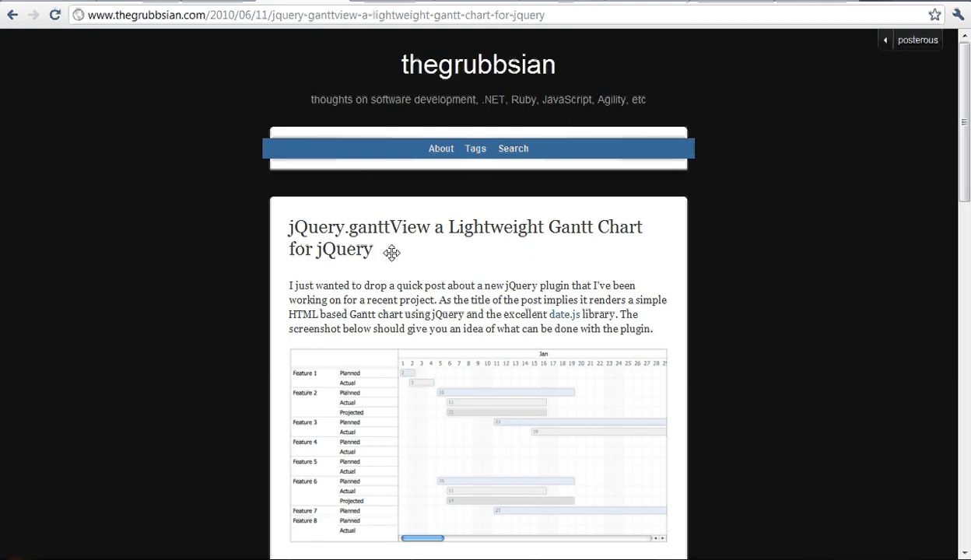
scroll(516, 297, down, 4)
scroll(518, 304, up, 1)
scroll(517, 304, up, 3)
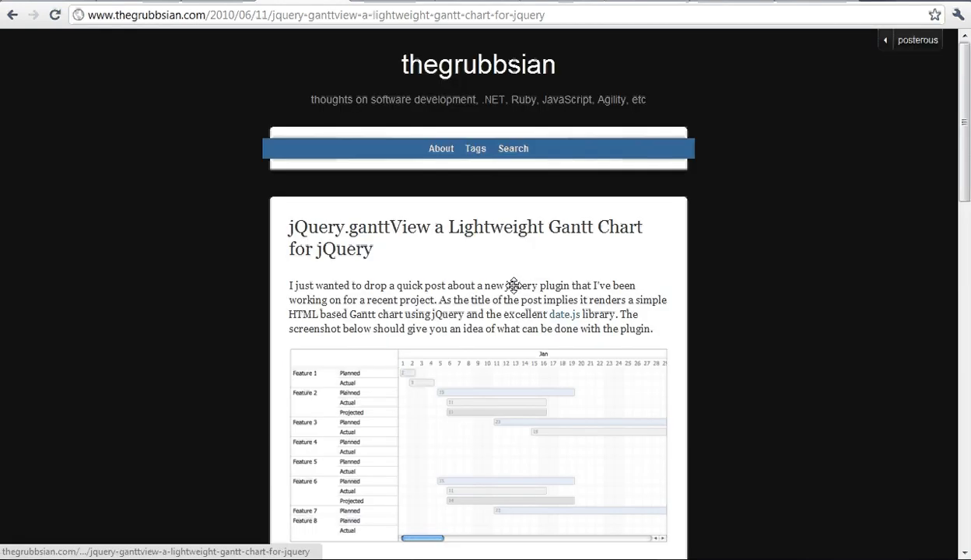
click(256, 3)
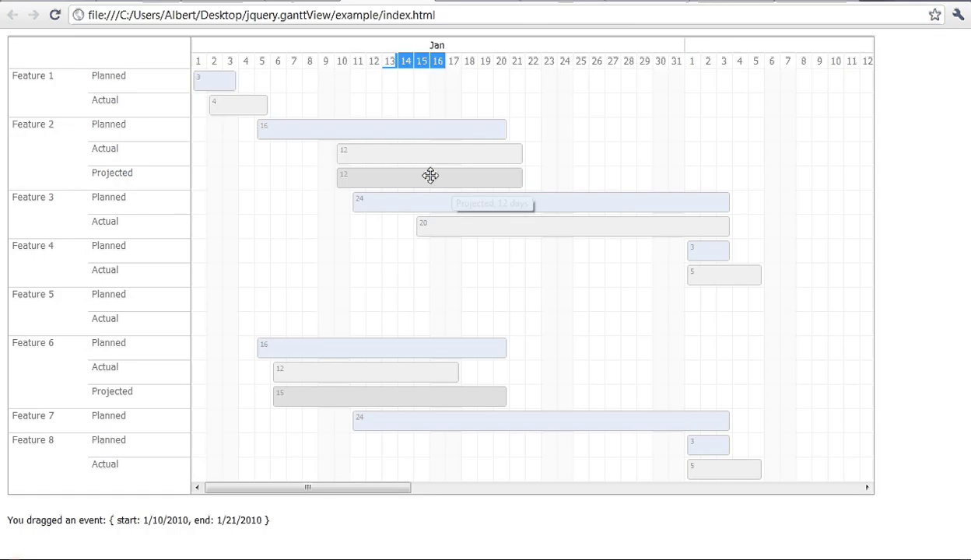
Step: Shift Feature 2's planned bar to January 8–23 and its actual and projected bars to January 16–27 in the Gantt example
drag(429, 174, 425, 152)
drag(483, 180, 386, 182)
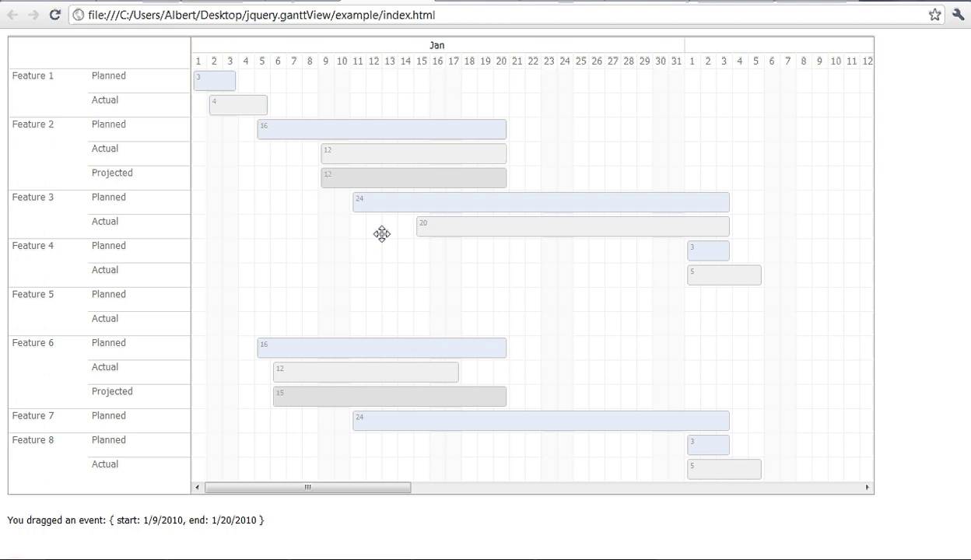
drag(386, 134, 433, 135)
drag(323, 153, 548, 181)
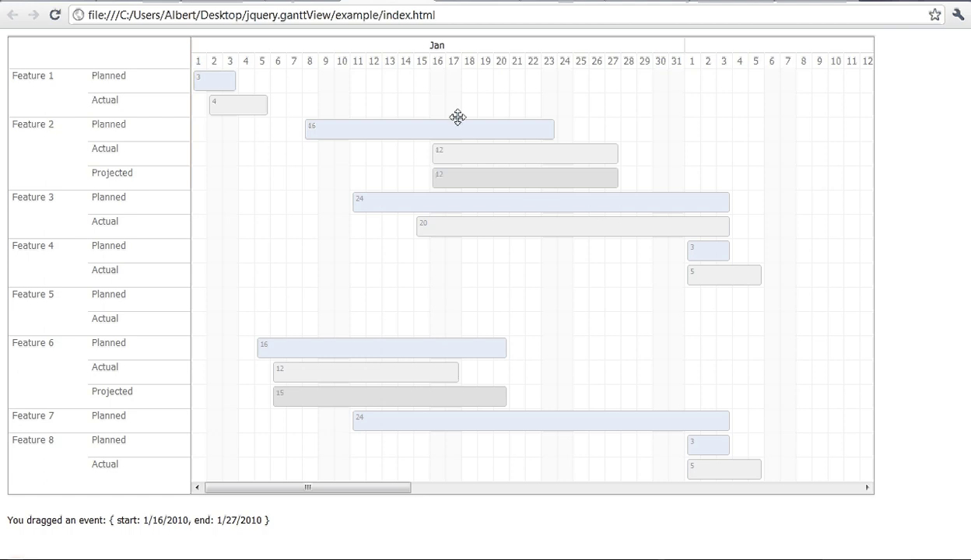
Step: Compare the Gantt example's date header with the GraphStarcraft timeline's time header, highlighting the GraphStarcraft header
drag(425, 45, 450, 40)
drag(379, 58, 388, 59)
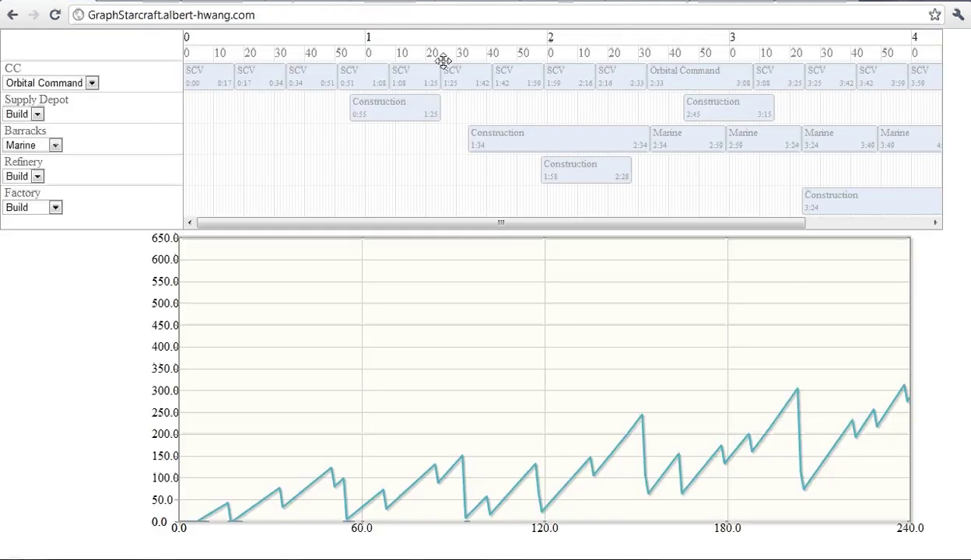
drag(444, 58, 467, 58)
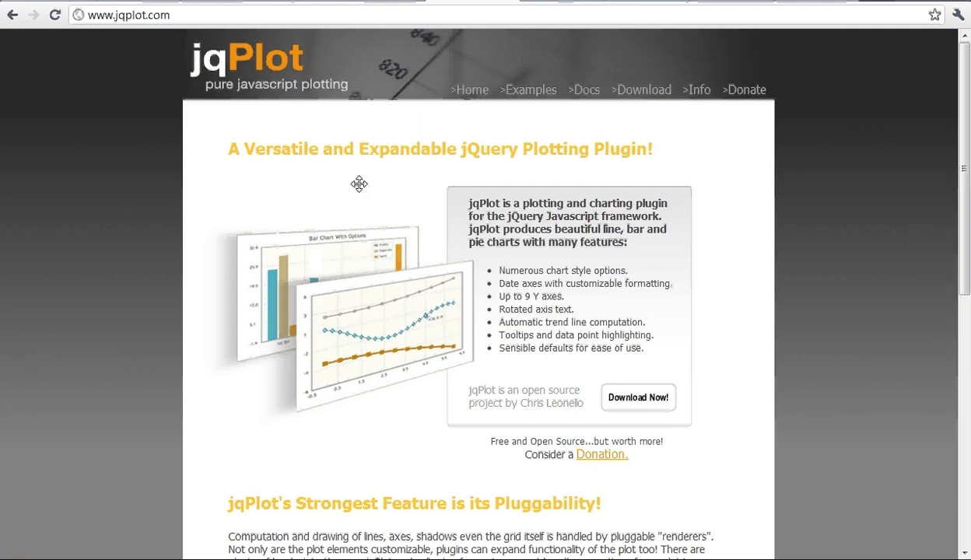
Step: Browse the jqPlot home page's chart style and plugin feature examples, and return to the GraphStarcraft timeline
scroll(554, 192, down, 7)
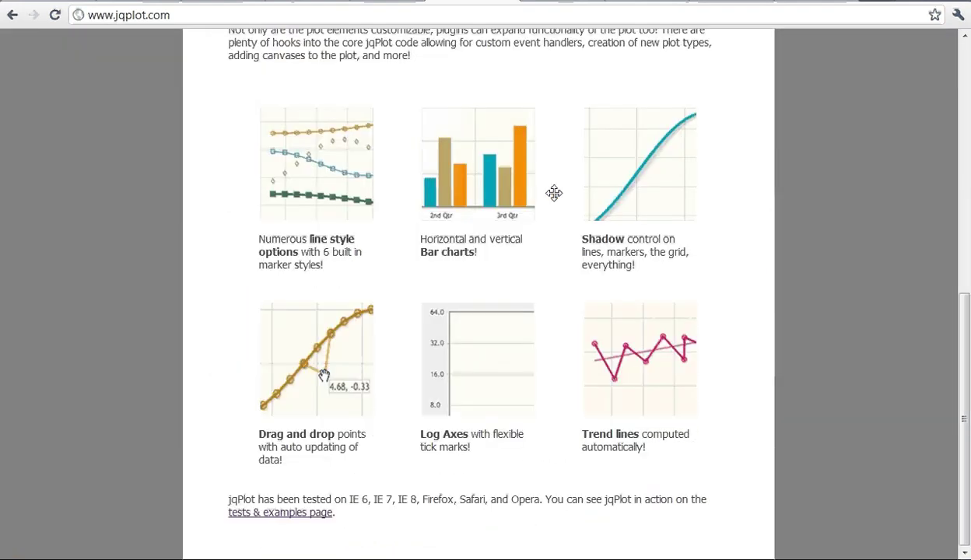
scroll(554, 194, up, 6)
scroll(551, 204, down, 5)
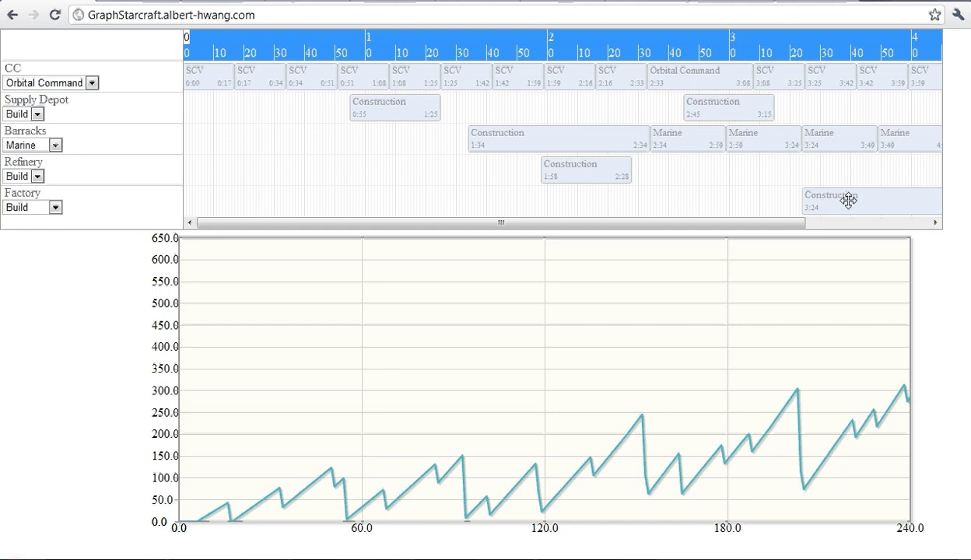
Step: Reschedule the Factory construction to start at 3:29 on the build-order timeline
mouse_move(850, 202)
mouse_down()
mouse_move(826, 154)
mouse_move(817, 203)
mouse_move(839, 201)
mouse_up()
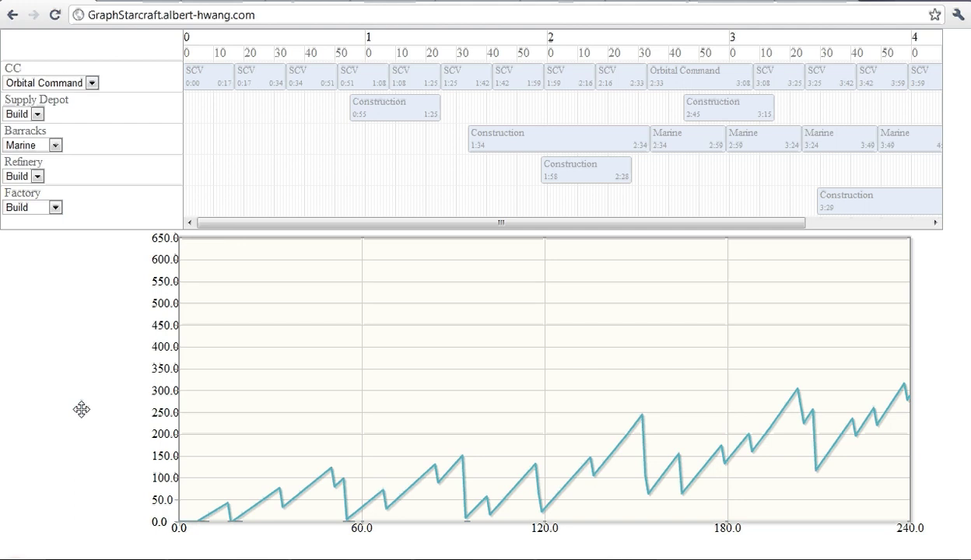
Step: Show the author's personal website and highlight its web address
key(ctrl+Tab)
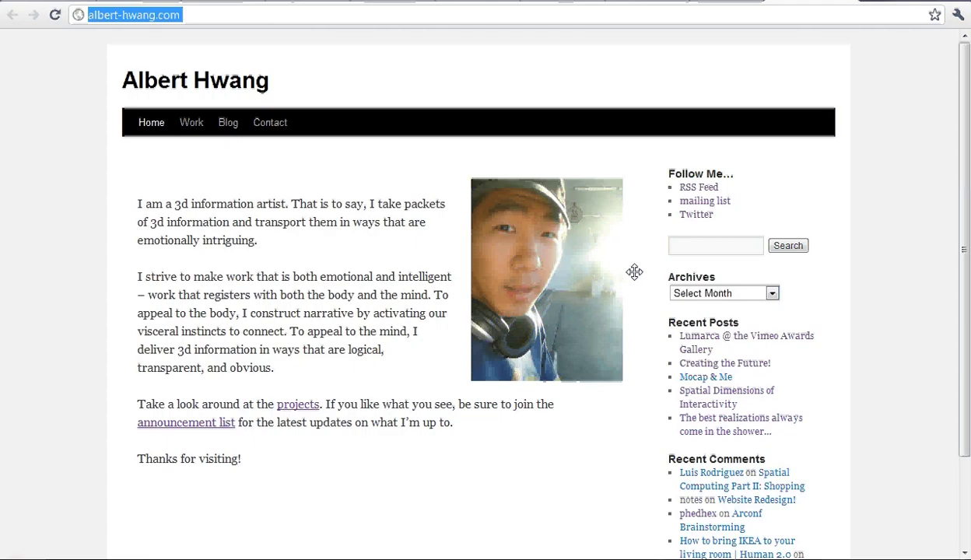
click(259, 321)
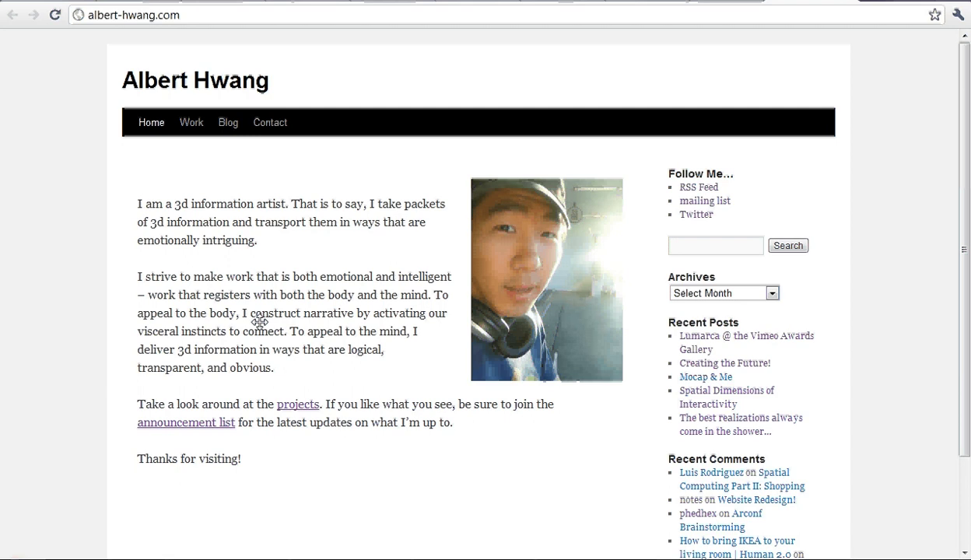
click(97, 18)
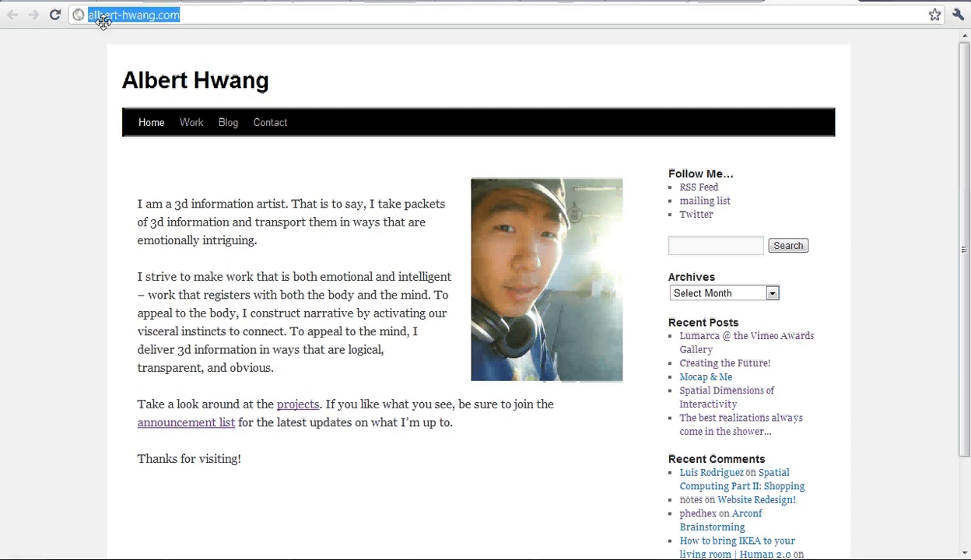
click(99, 20)
drag(100, 19, 210, 11)
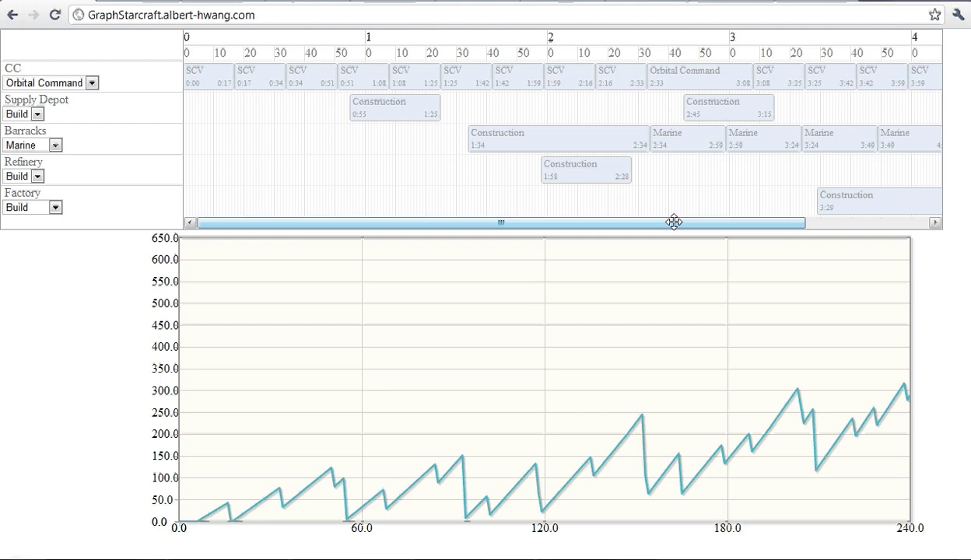
Step: Revisit the charts in the SC gather rates spreadsheet and return to the GraphStarcraft build-order timeline
click(701, 2)
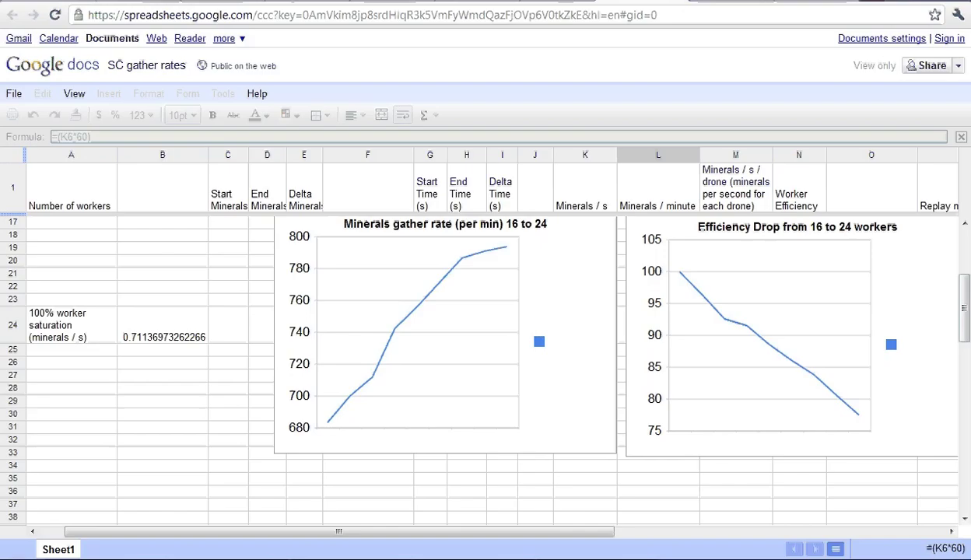
click(85, 2)
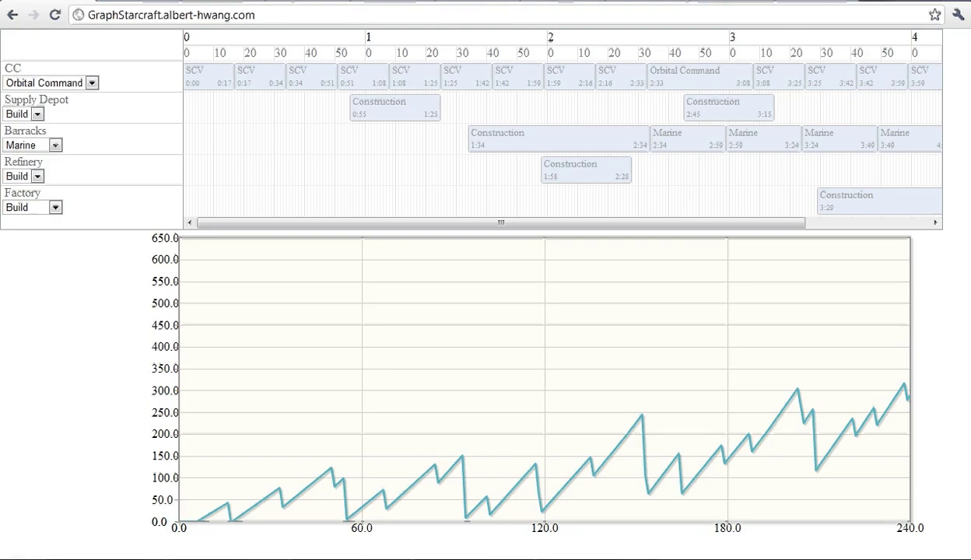